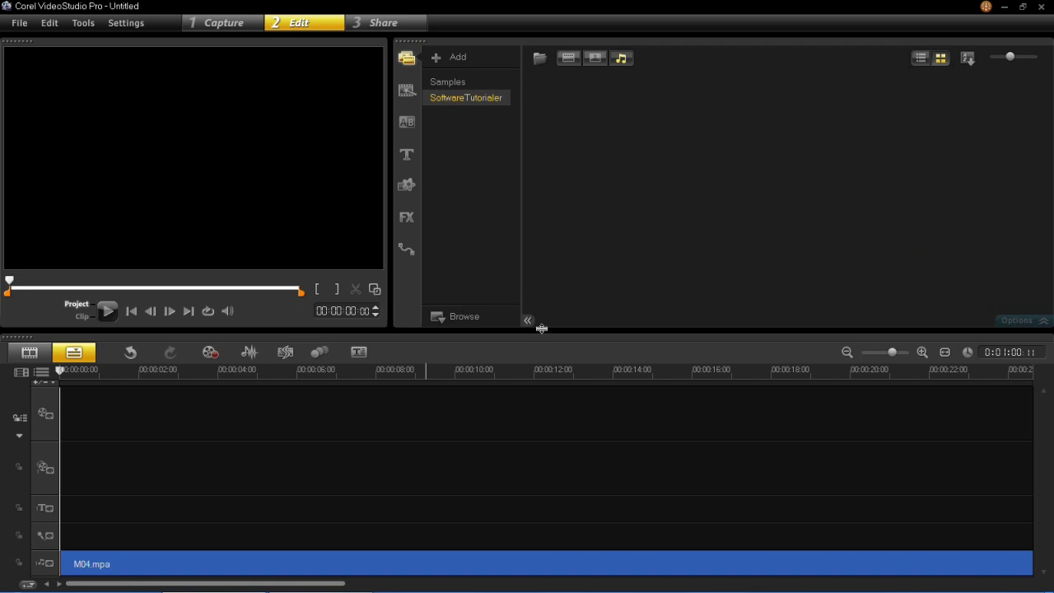
# Move the timeline playhead to 00:00:07:09 within the M04.mpa clip
pyautogui.click(287, 375)
pyautogui.moveTo(287, 375); pyautogui.dragTo(348, 370)
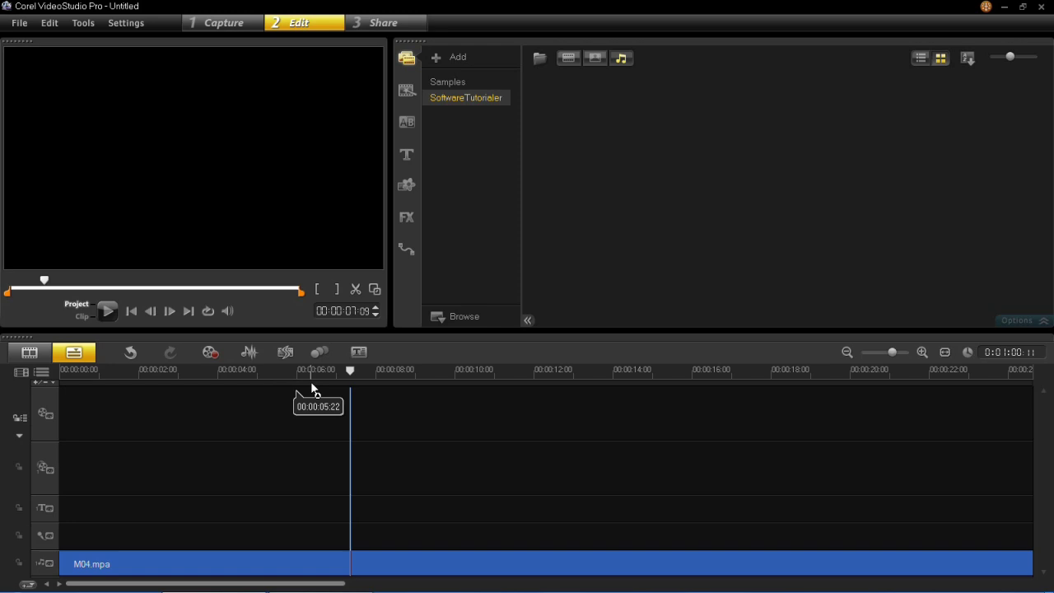
# In the Sound Mixer view, split M04.mpa at about 8 seconds and play back to check the split
pyautogui.click(247, 353)
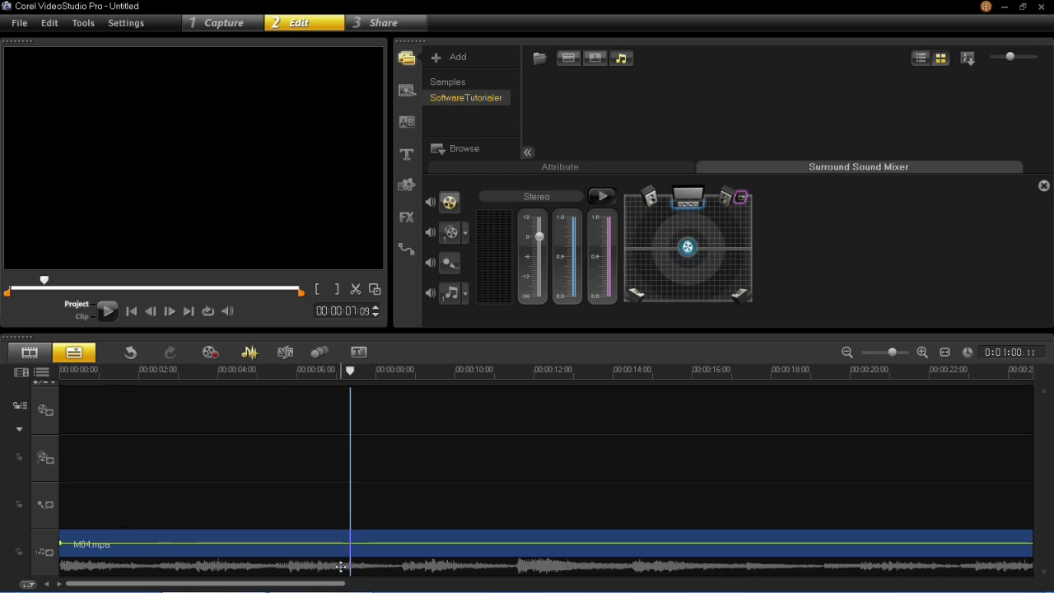
pyautogui.moveTo(377, 372); pyautogui.dragTo(400, 372)
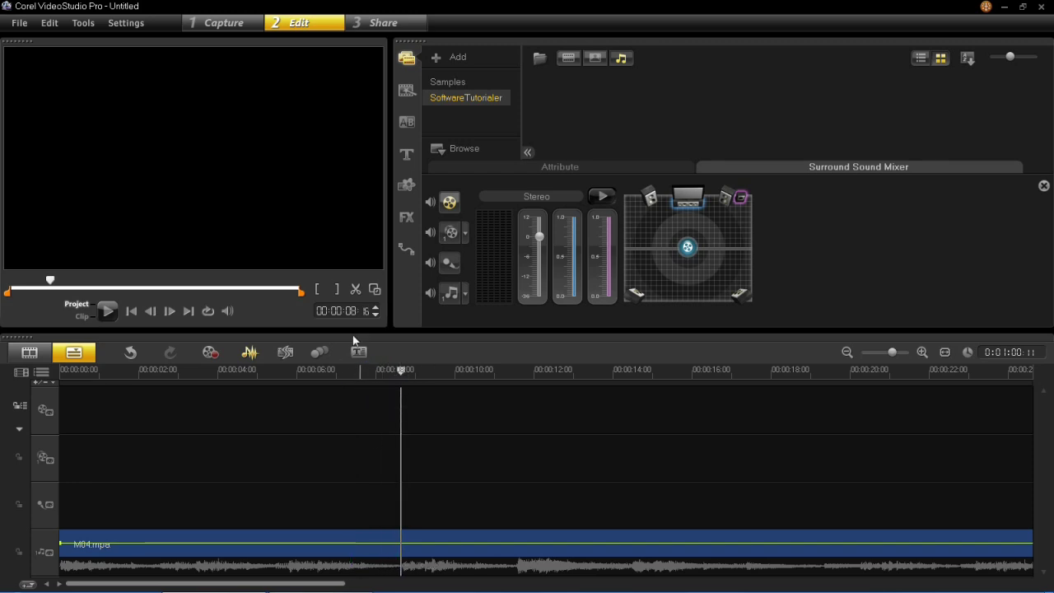
pyautogui.click(355, 290)
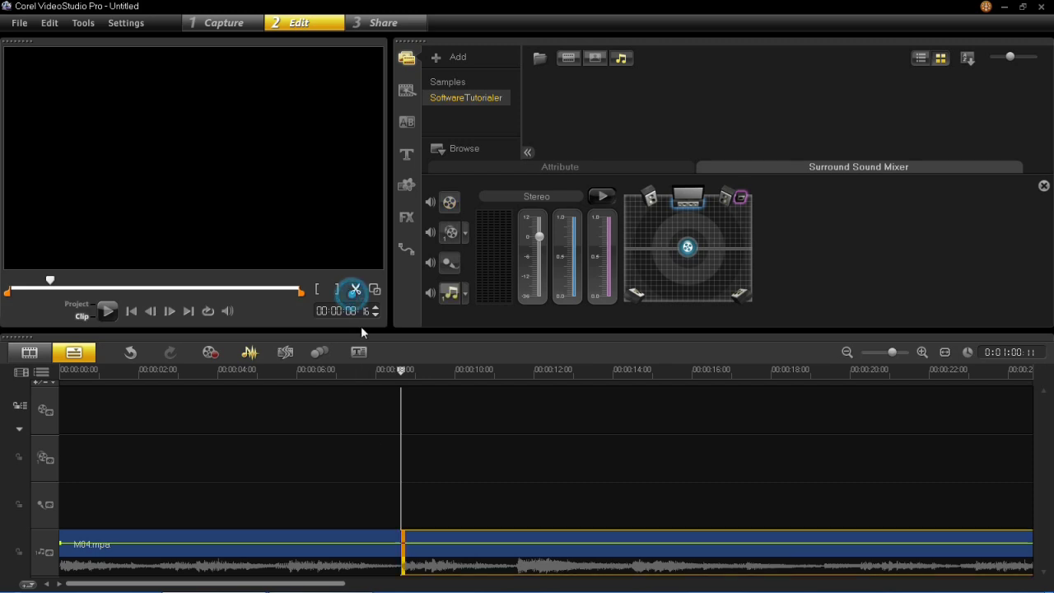
pyautogui.click(107, 312)
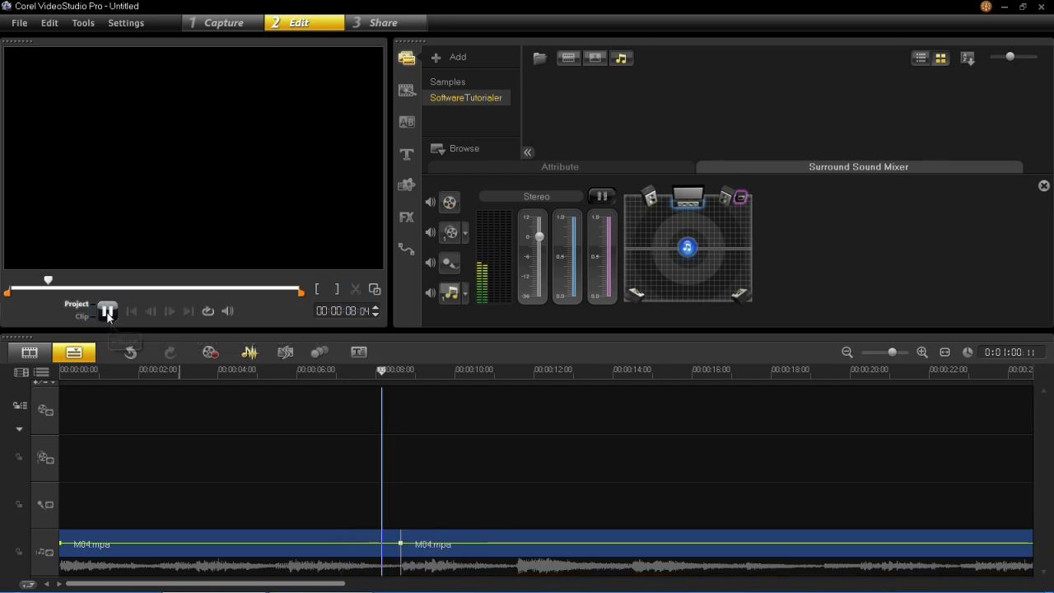
pyautogui.press('space')
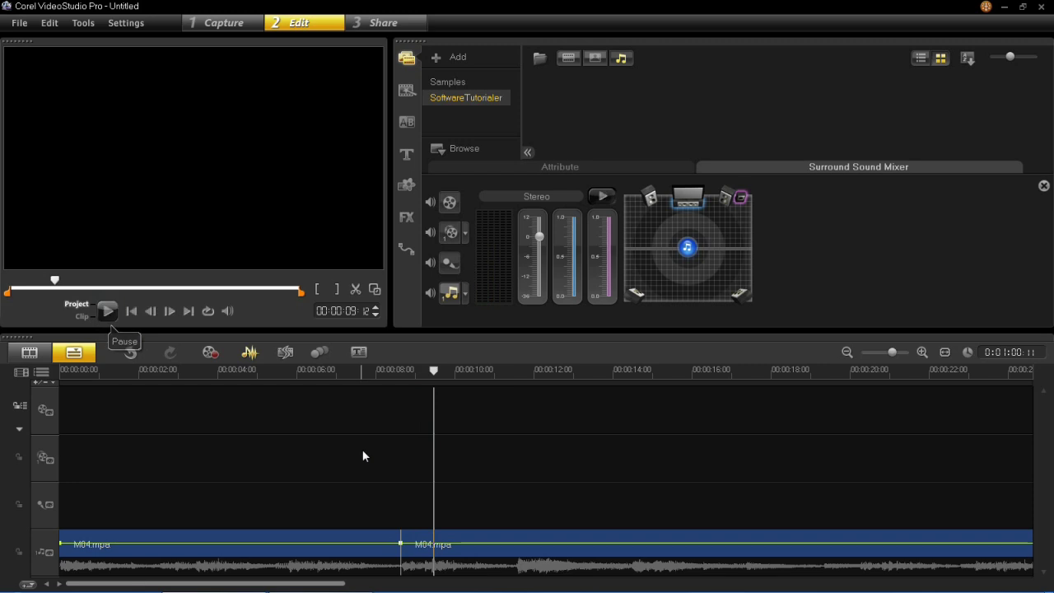
# Delete the part after the split, keeping the 0:00:08:16 first part, and leave Sound Mixer
pyautogui.click(470, 538)
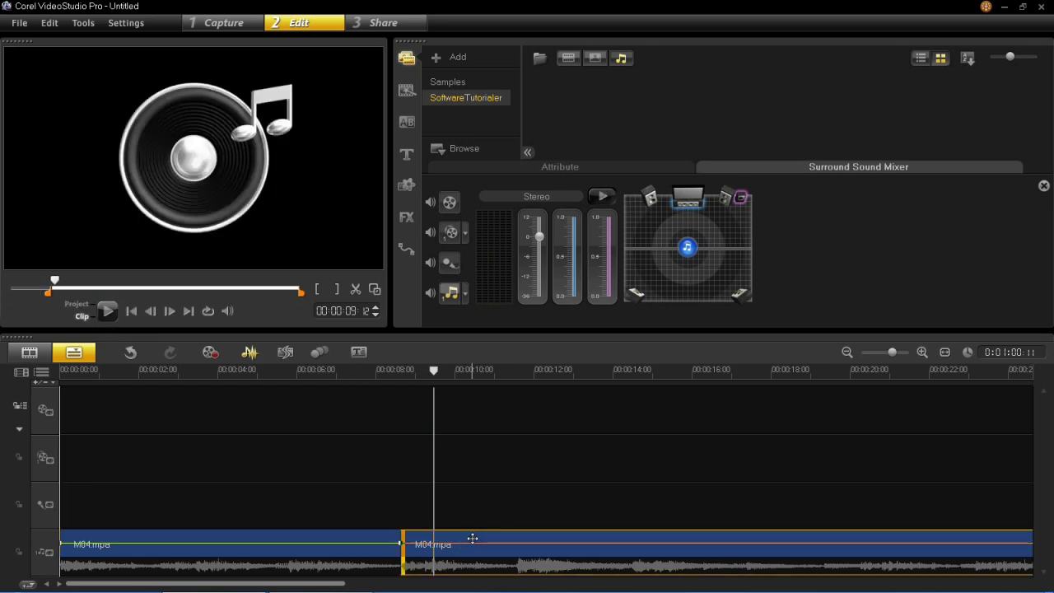
pyautogui.press('Delete')
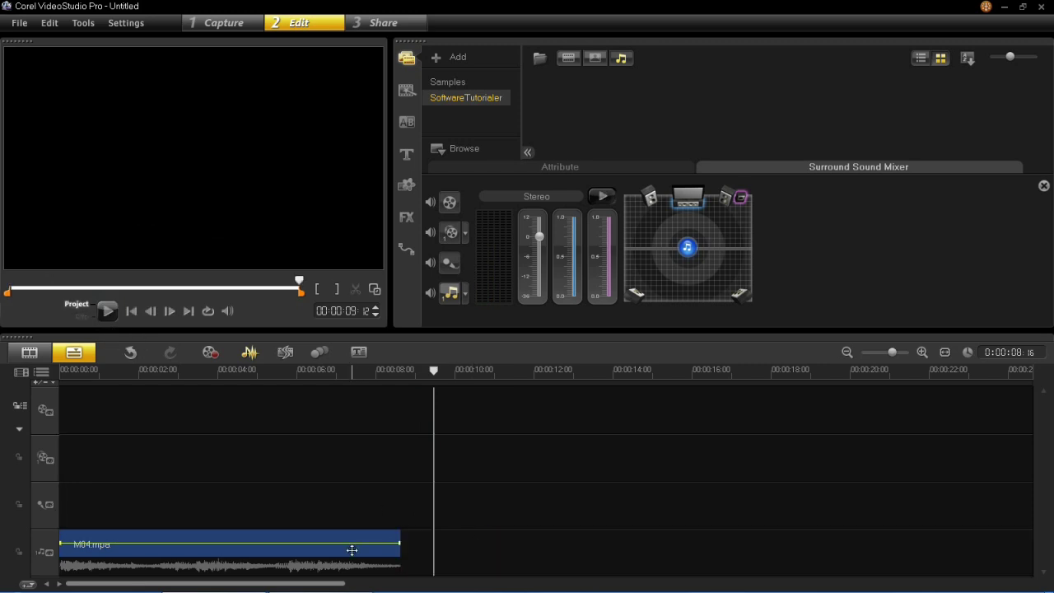
pyautogui.click(351, 550)
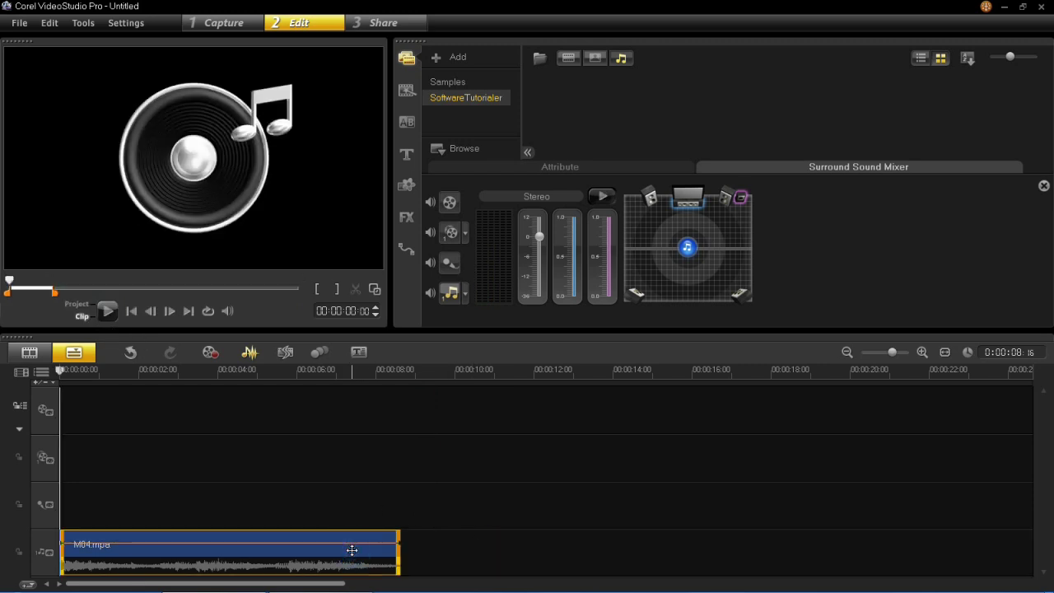
pyautogui.click(245, 352)
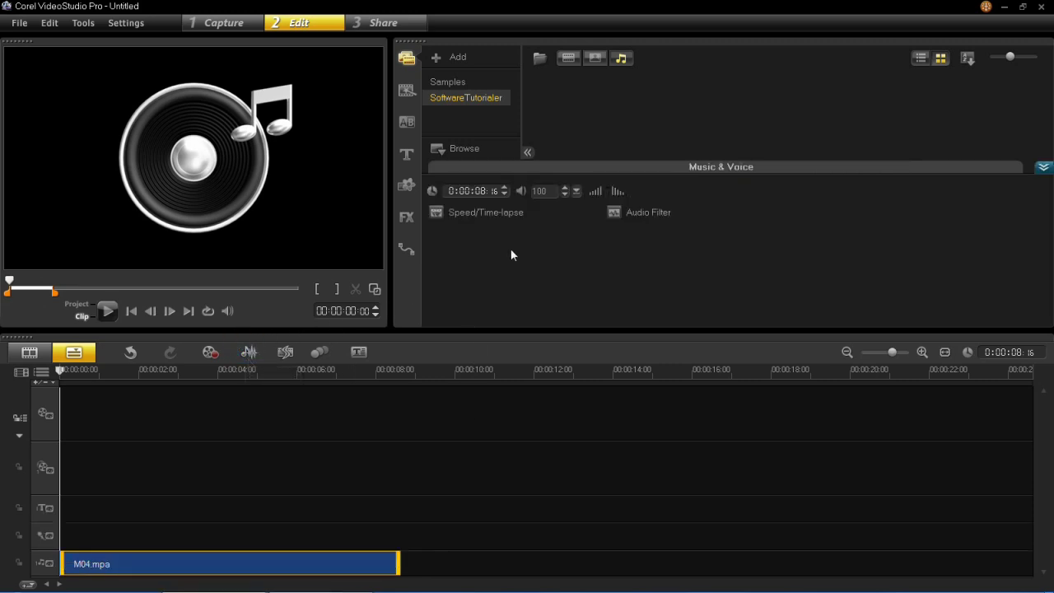
# Add a fade-out to the clip's end and play from about 6 seconds to hear it
pyautogui.click(616, 191)
pyautogui.click(325, 370)
pyautogui.click(107, 310)
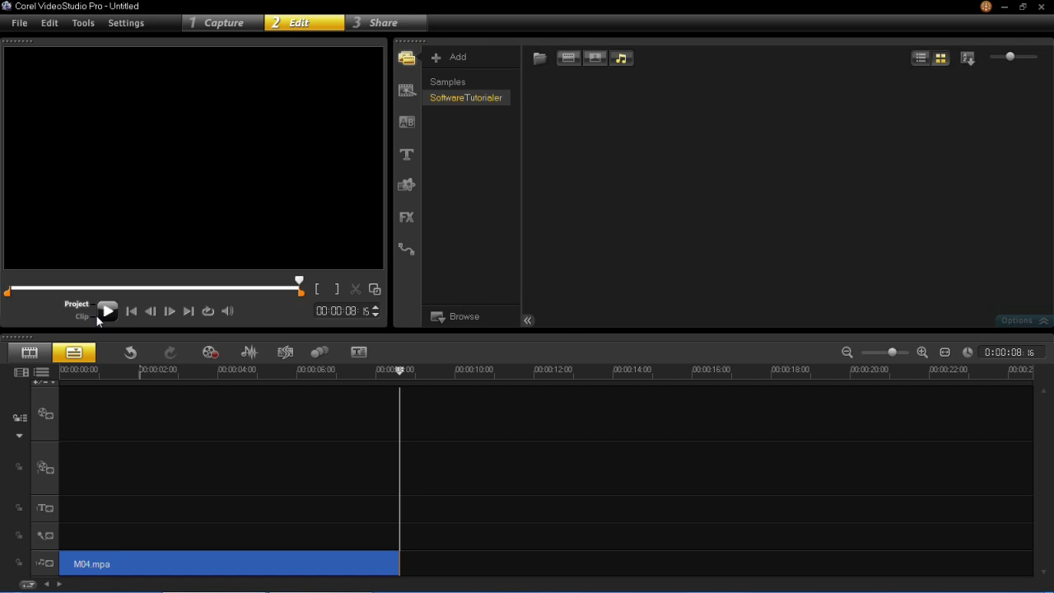
# Speed up M04.mpa by setting its new clip duration to 0:00:04:00 in Speed/Time-lapse
pyautogui.click(117, 558)
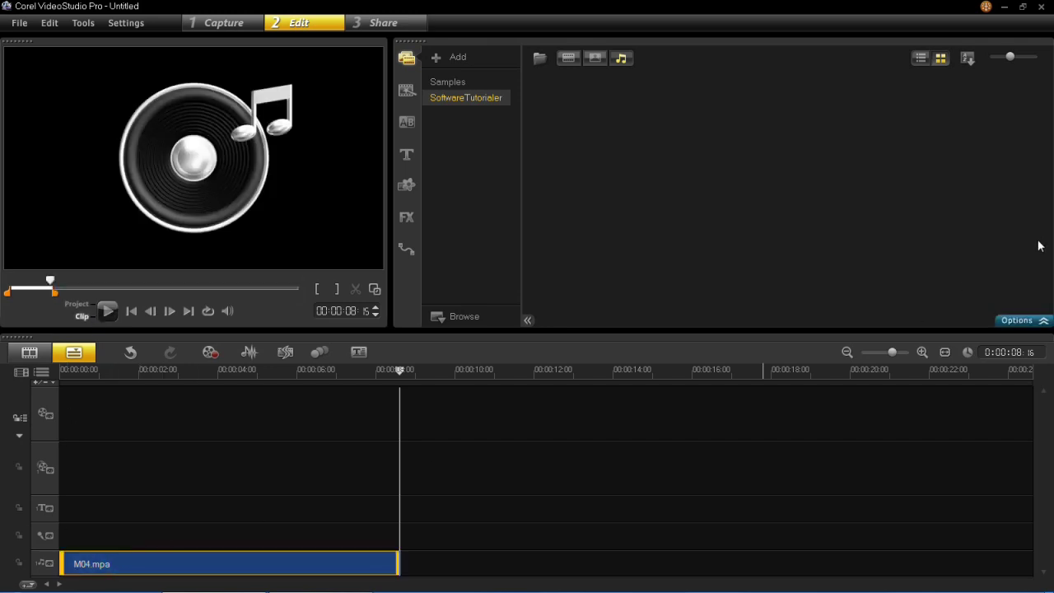
pyautogui.click(1019, 320)
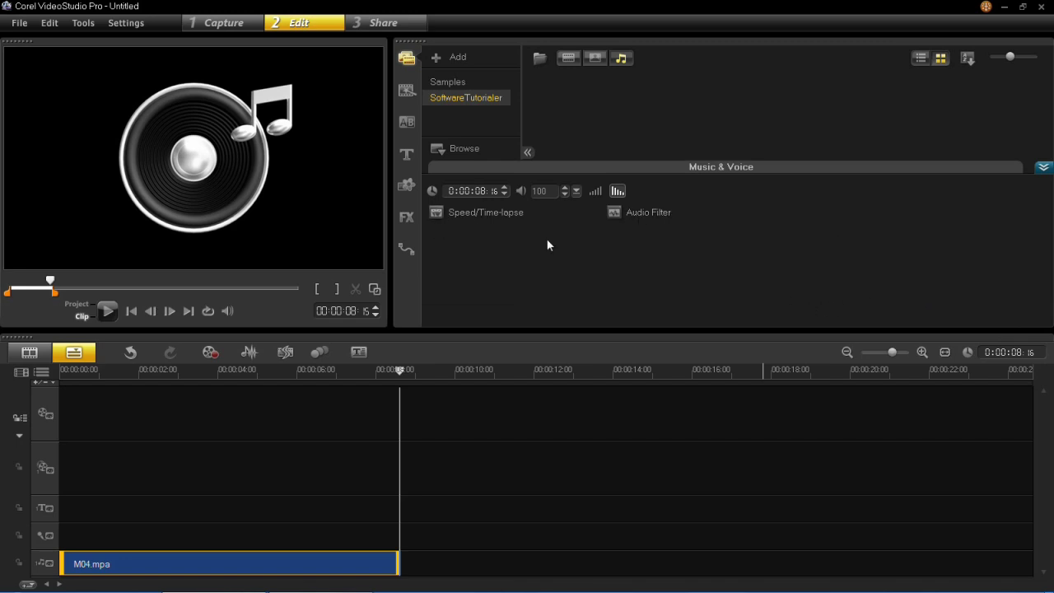
pyautogui.click(501, 216)
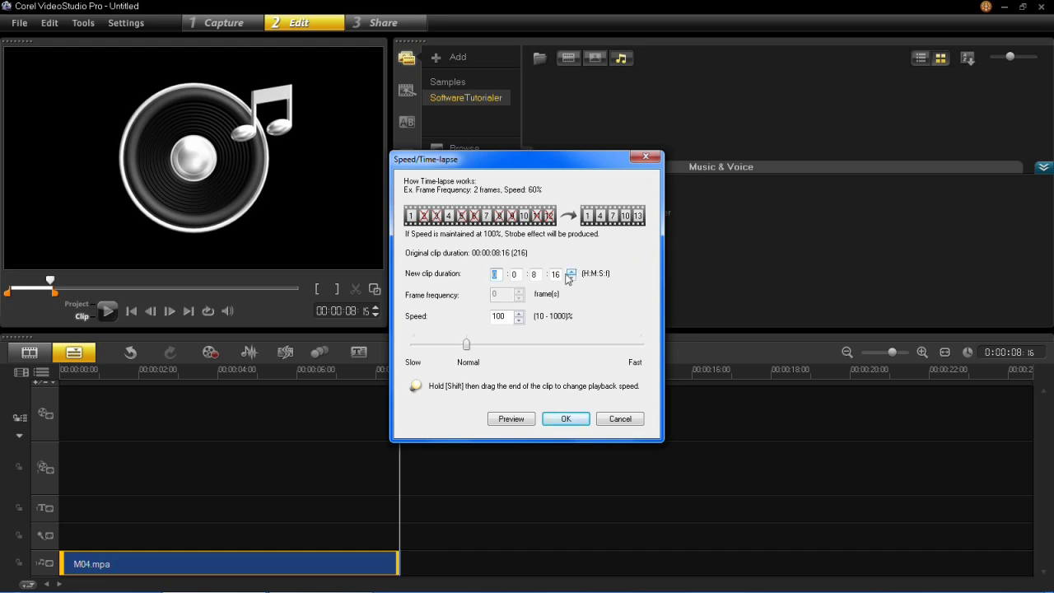
pyautogui.click(534, 275)
pyautogui.write('4')
pyautogui.click(555, 277)
pyautogui.write('0')
pyautogui.click(555, 274)
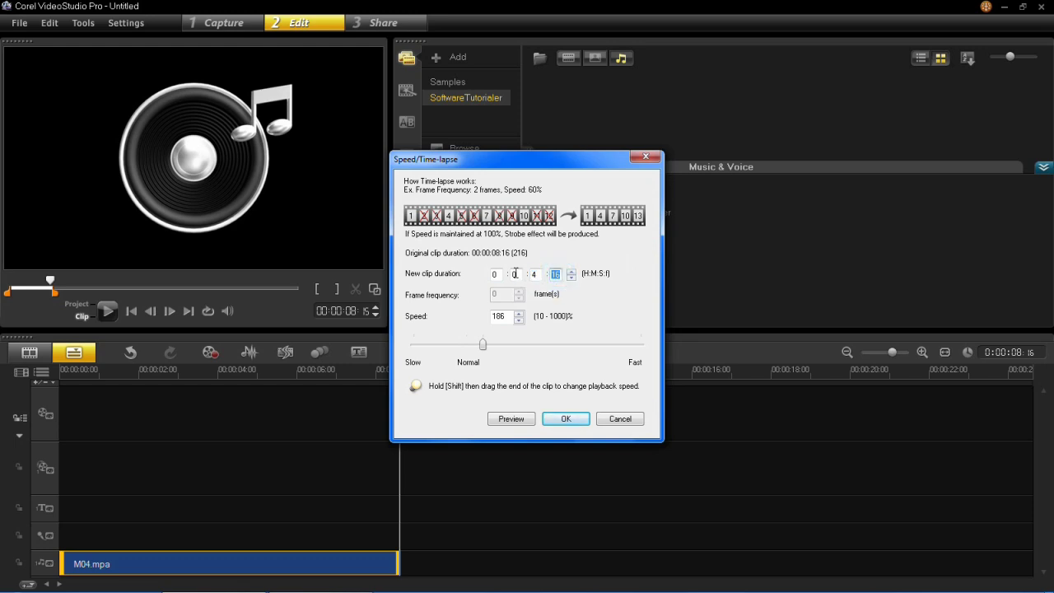
pyautogui.click(533, 274)
pyautogui.click(549, 417)
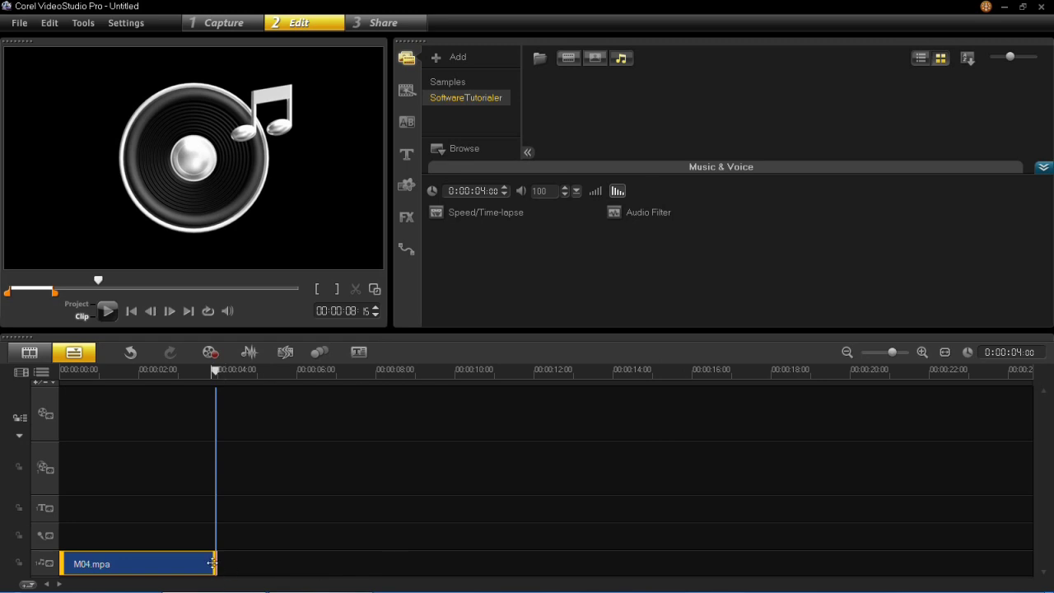
# Preview the 4-second clip from the start, then reselect it to show its Music & Voice settings
pyautogui.click(120, 370)
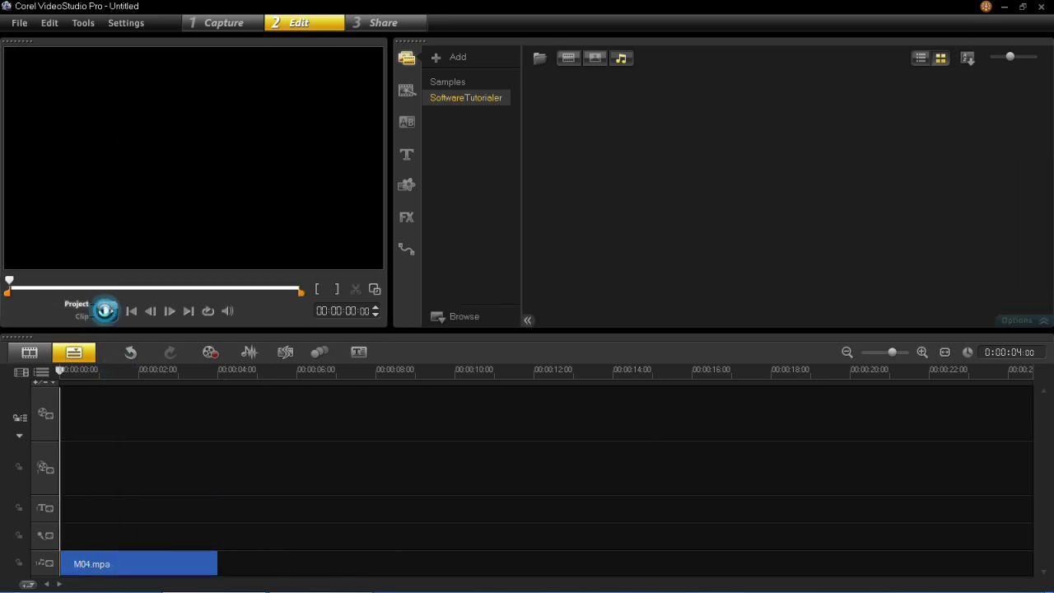
pyautogui.click(107, 312)
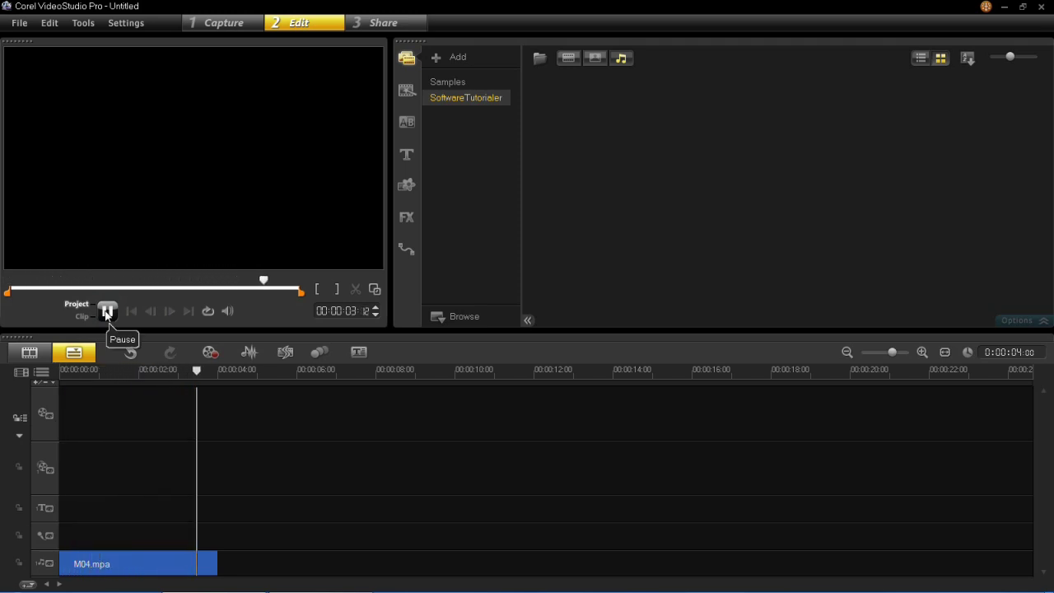
pyautogui.click(160, 565)
pyautogui.click(1018, 320)
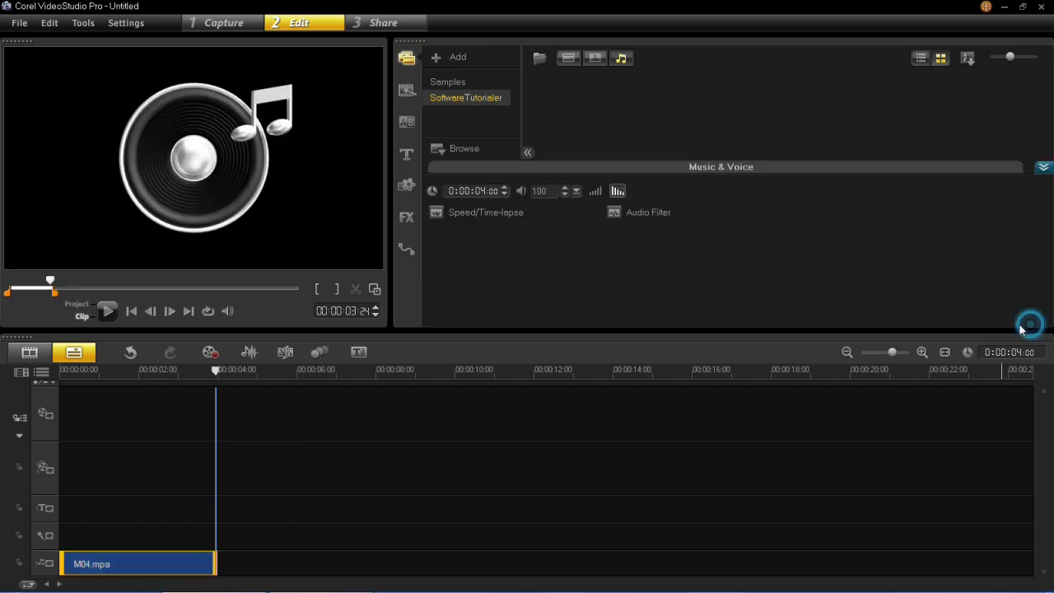
# Slow M04.mpa to 68% speed in Speed/Time-lapse, lengthening it to about 12 seconds
pyautogui.click(469, 214)
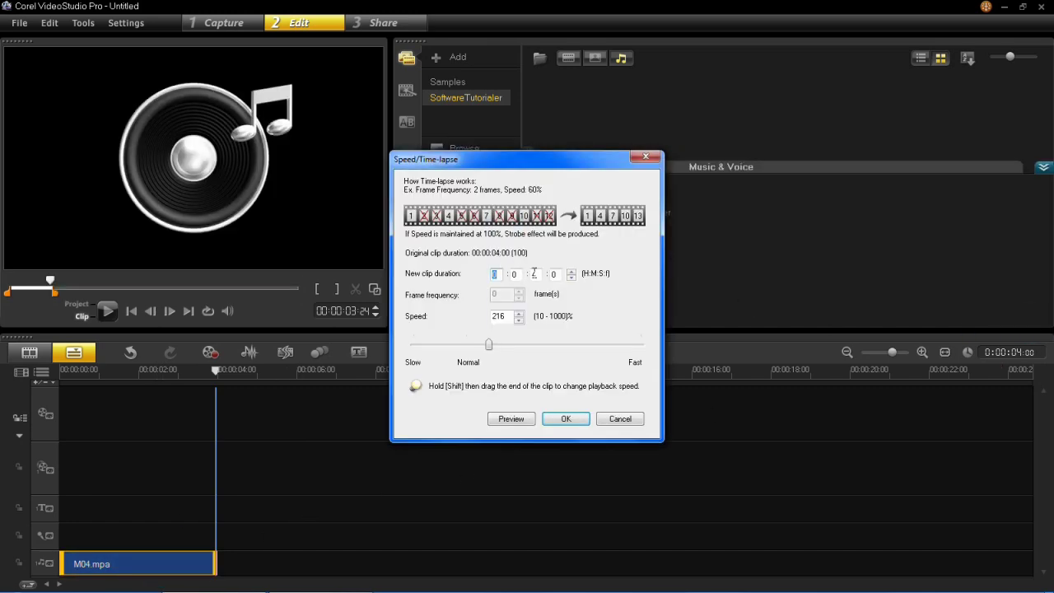
pyautogui.doubleClick(535, 273)
pyautogui.write('8')
pyautogui.moveTo(469, 348); pyautogui.dragTo(447, 346)
pyautogui.click(560, 418)
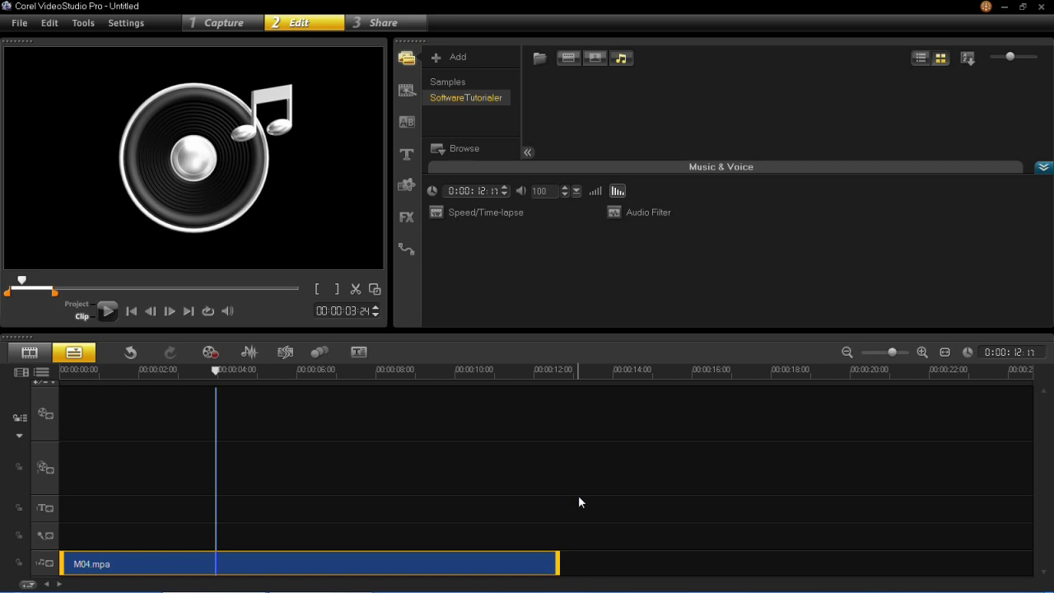
# Add Long Repeat from the available audio filters to M04.mpa and confirm
pyautogui.click(631, 214)
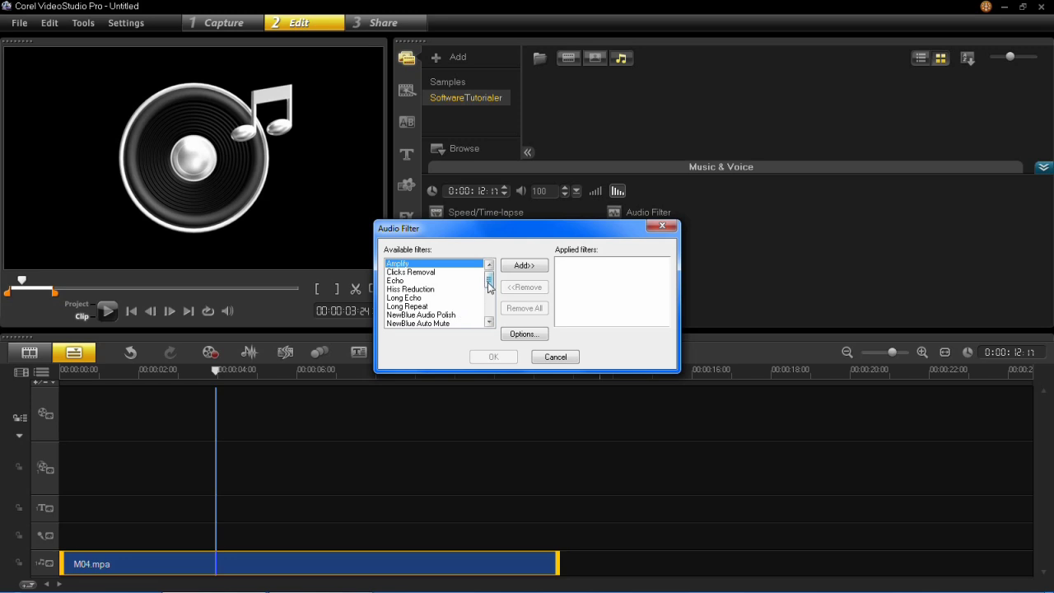
pyautogui.moveTo(488, 282)
pyautogui.mouseDown()
pyautogui.moveTo(486, 321)
pyautogui.moveTo(481, 282)
pyautogui.mouseUp()
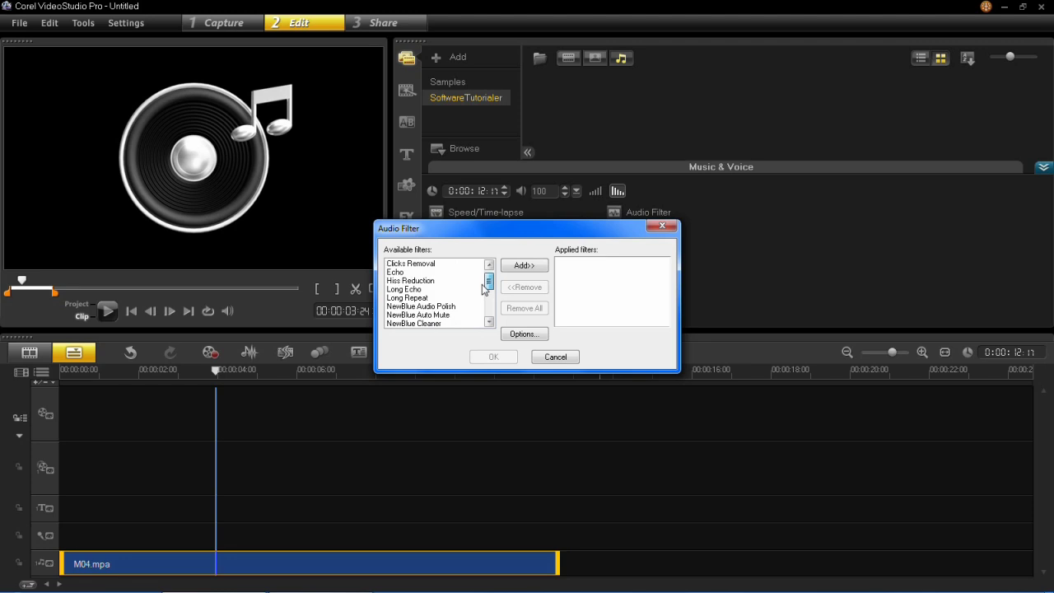
pyautogui.click(429, 297)
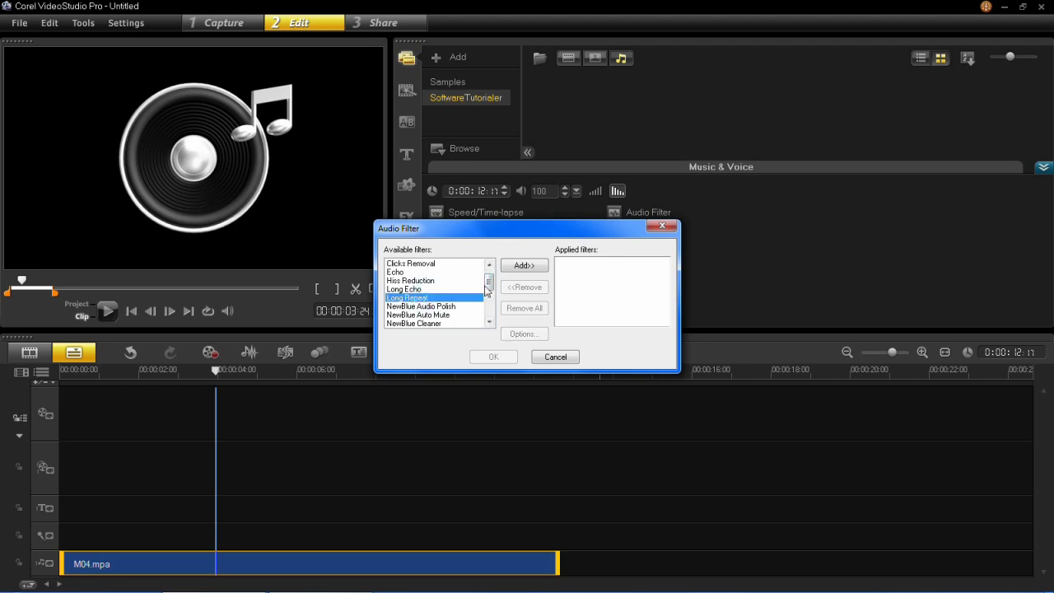
pyautogui.click(520, 266)
pyautogui.click(493, 356)
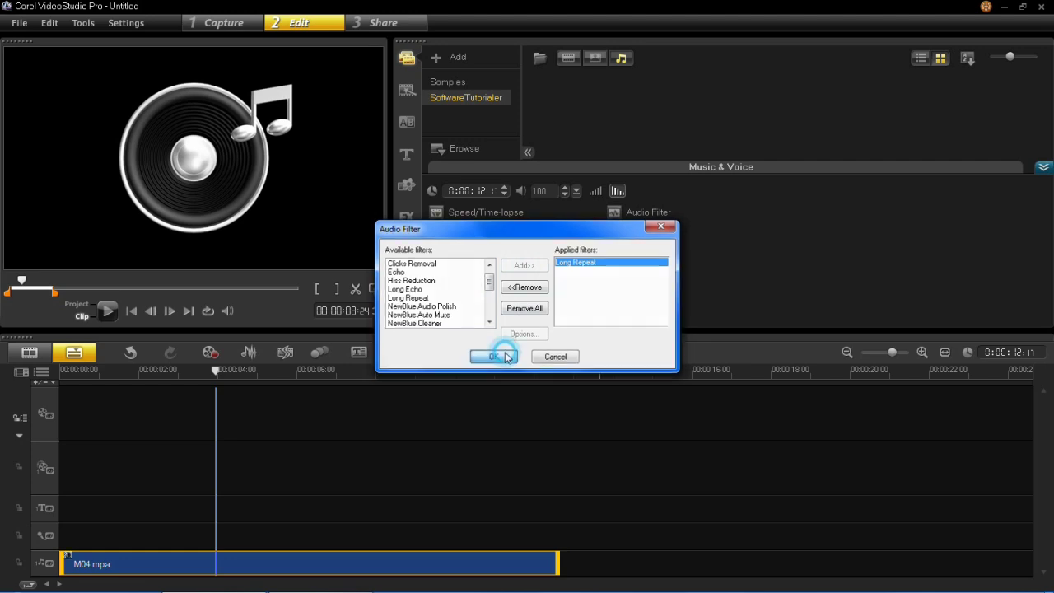
# Play the clip to hear the Long Repeat effect, pausing around 0:00:07:19
pyautogui.click(109, 313)
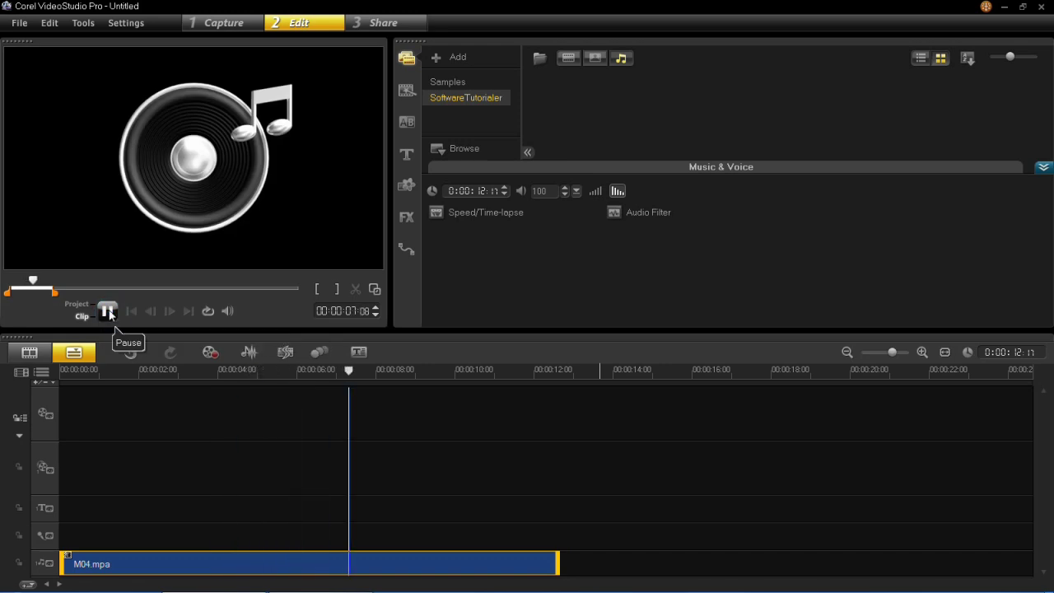
pyautogui.click(109, 313)
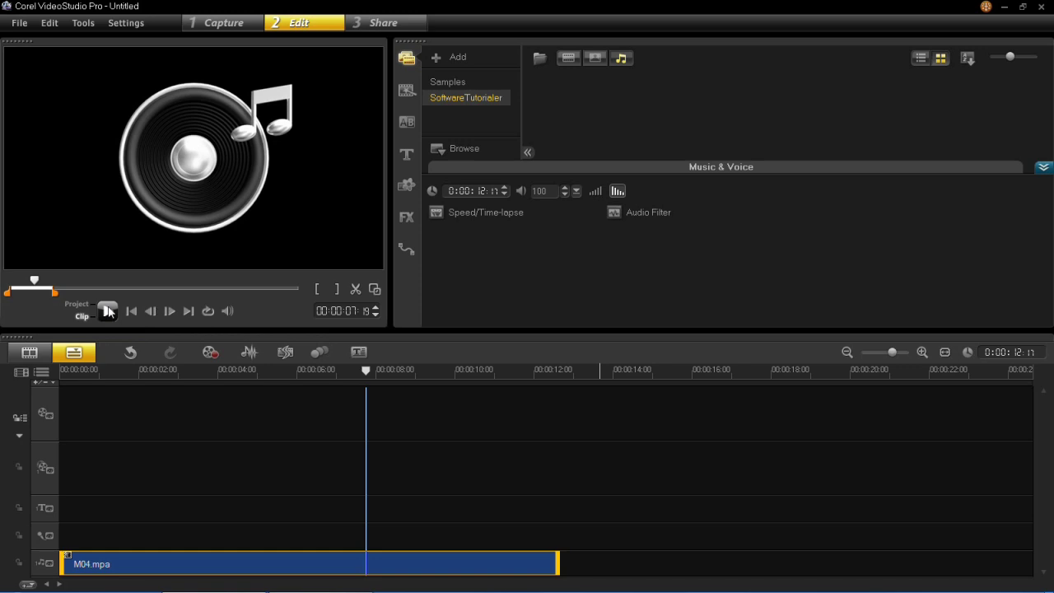
# Use Remove All in the Audio Filter dialog to clear Long Repeat from M04.mpa
pyautogui.click(615, 212)
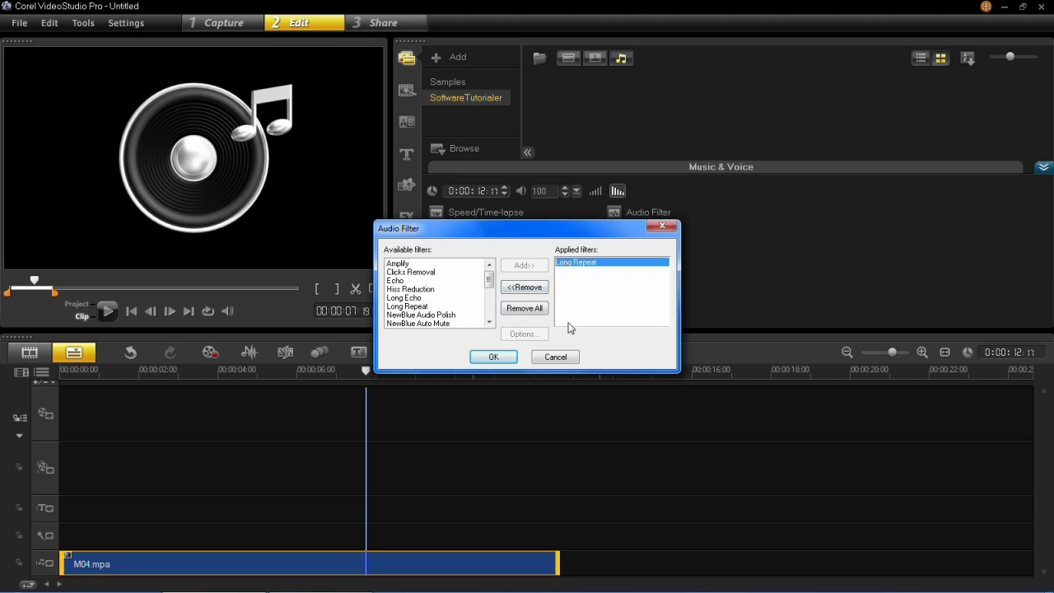
pyautogui.click(538, 309)
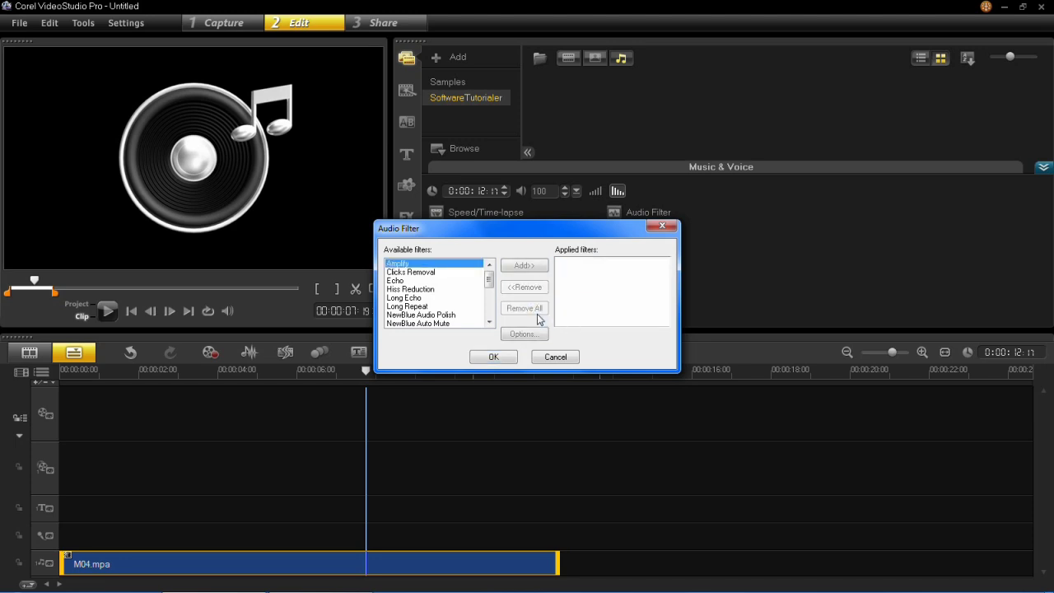
pyautogui.click(507, 357)
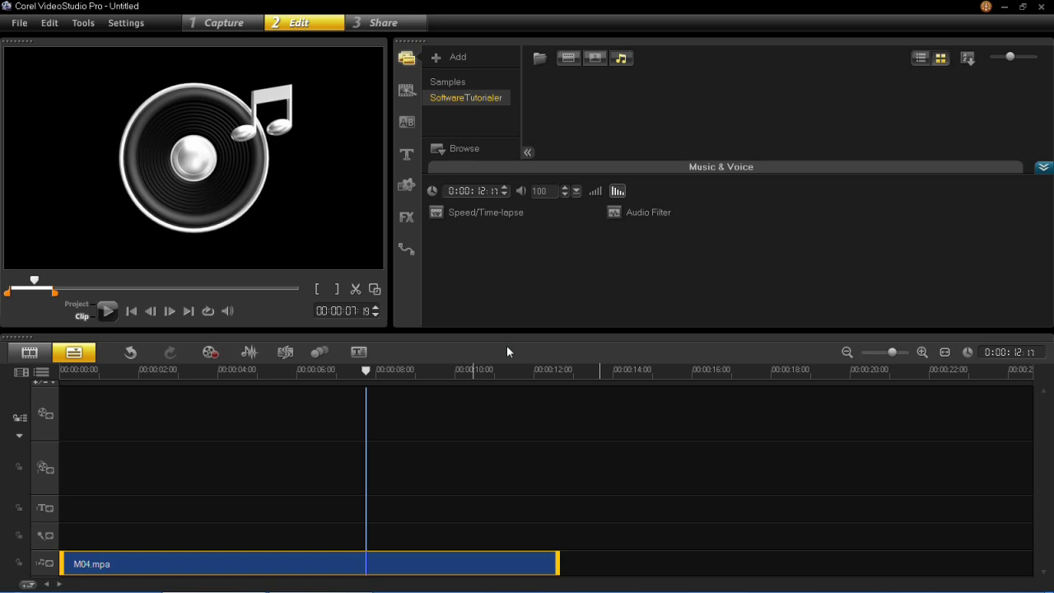
# Drag the clip volume slider up, then back down until it reads 112
pyautogui.click(575, 197)
pyautogui.moveTo(587, 207); pyautogui.dragTo(592, 164)
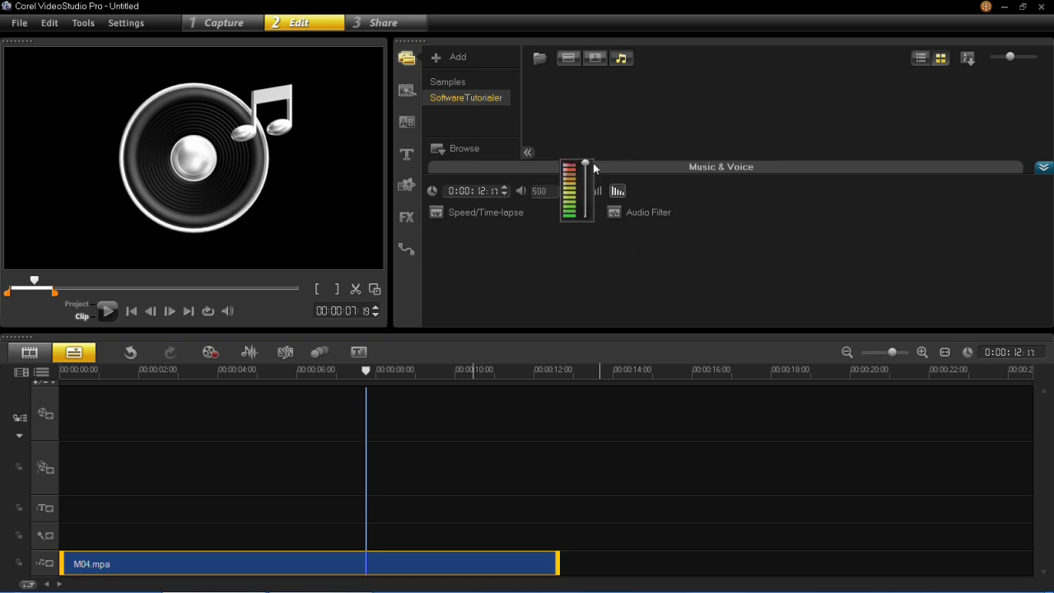
pyautogui.moveTo(592, 163); pyautogui.dragTo(593, 205)
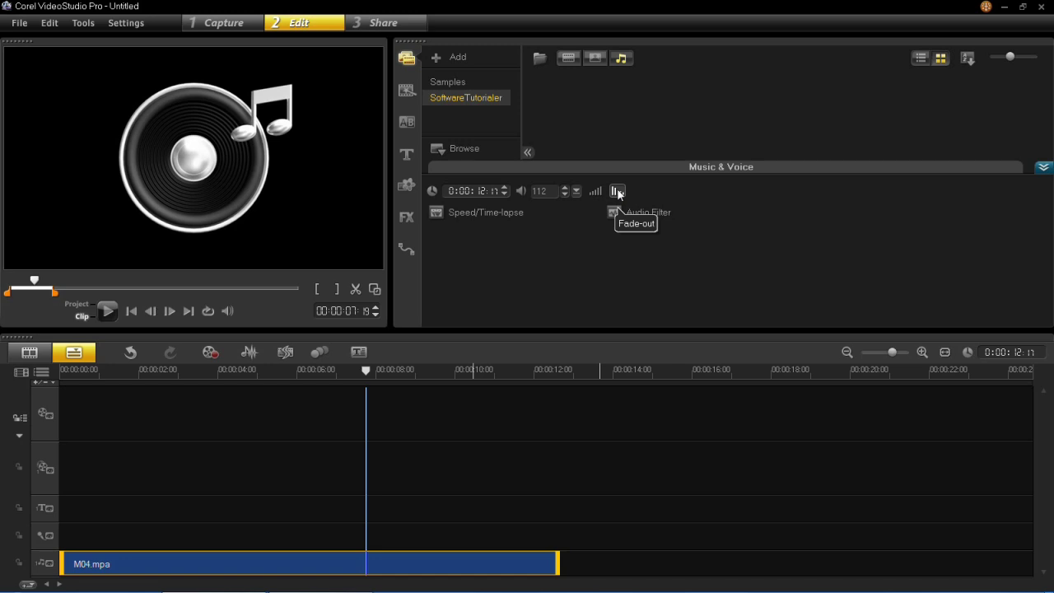
# Apply a fade-in to the start of the M04.mpa clip
pyautogui.click(601, 196)
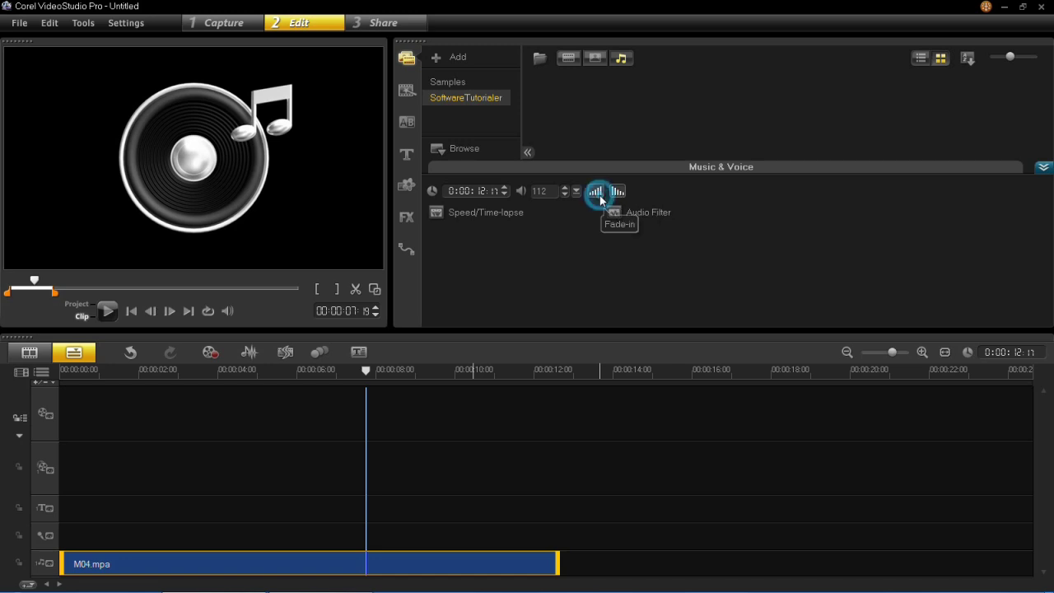